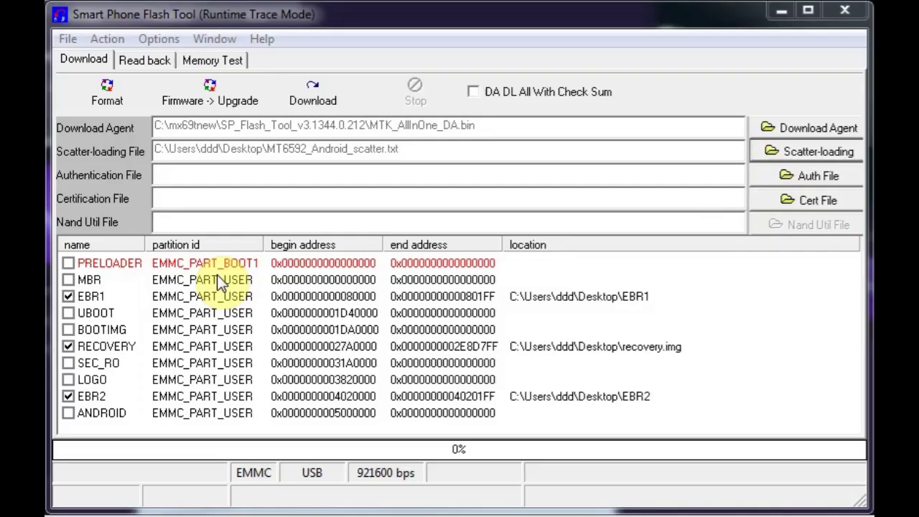
Open the scatter-file chooser and browse to the SD/MMC (I:) drive
{"action": "left_click", "coordinate": [766, 151]}
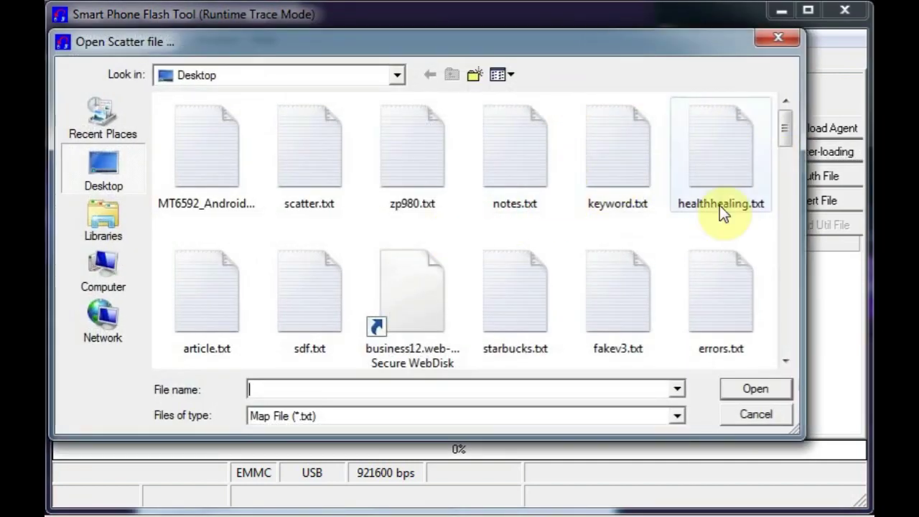
{"action": "left_click", "coordinate": [763, 414]}
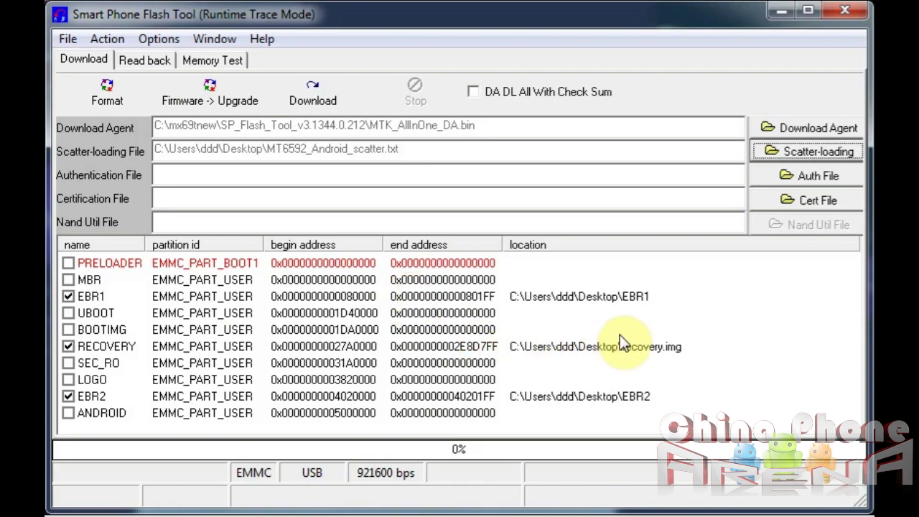
{"action": "left_click", "coordinate": [779, 155]}
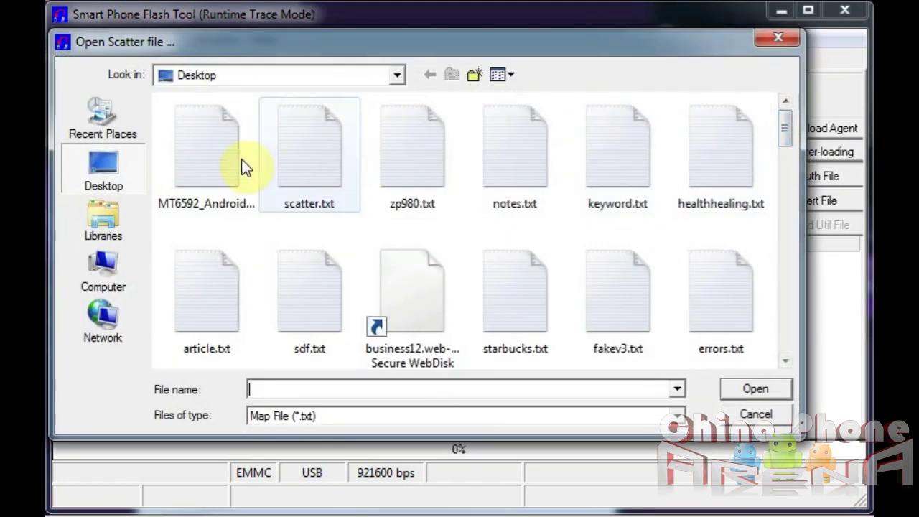
{"action": "left_click", "coordinate": [100, 263]}
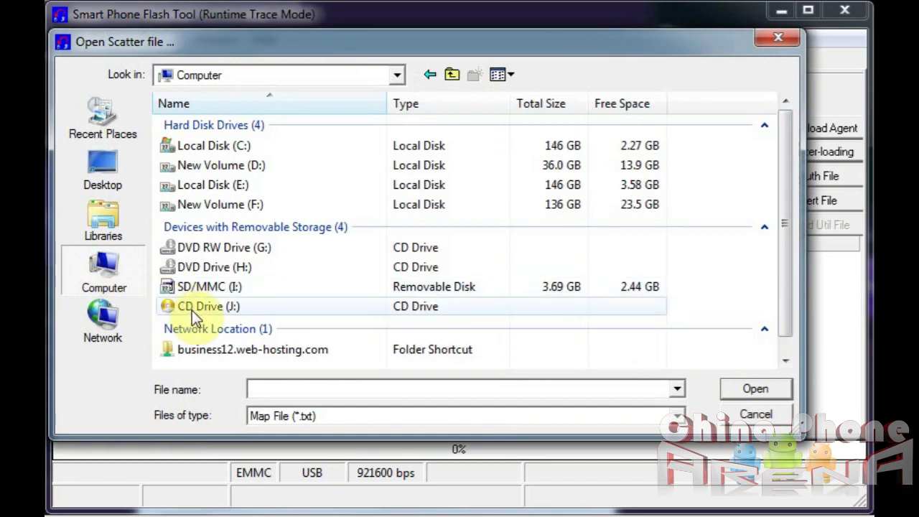
{"action": "left_click", "coordinate": [199, 249]}
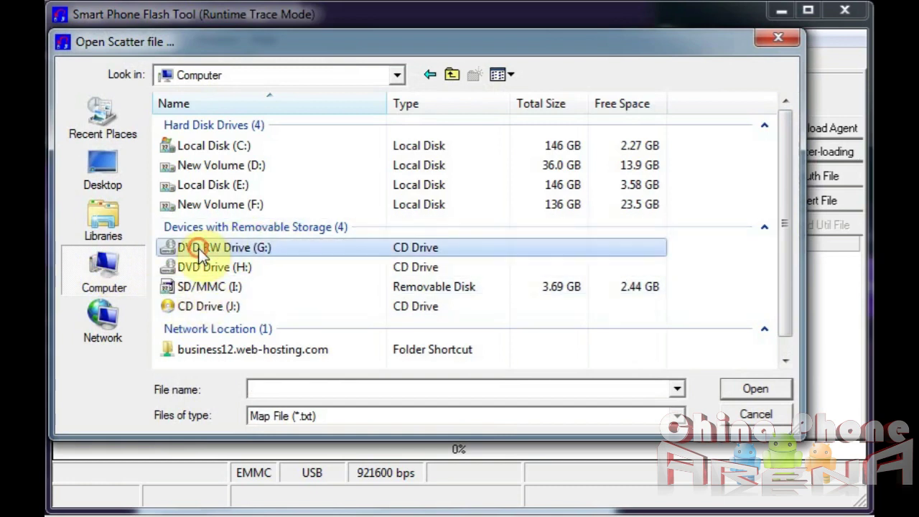
{"action": "left_click", "coordinate": [198, 287]}
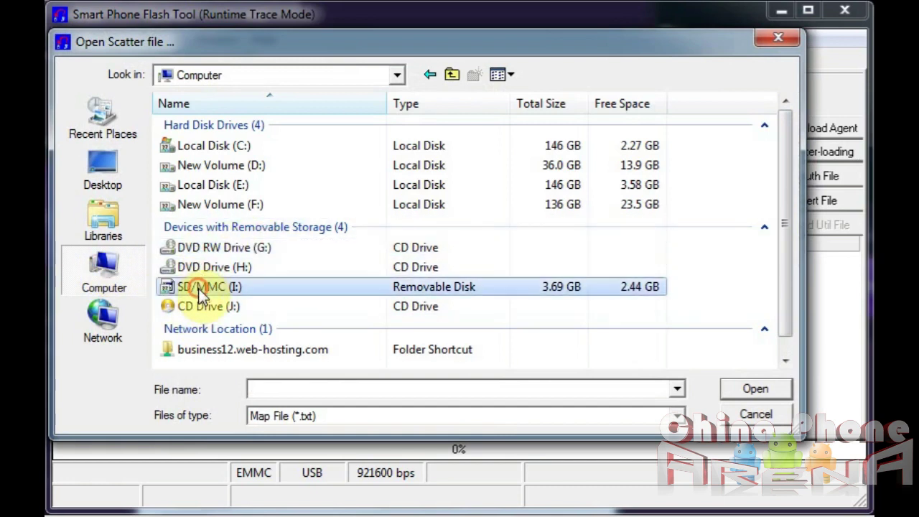
{"action": "double_click", "coordinate": [198, 288]}
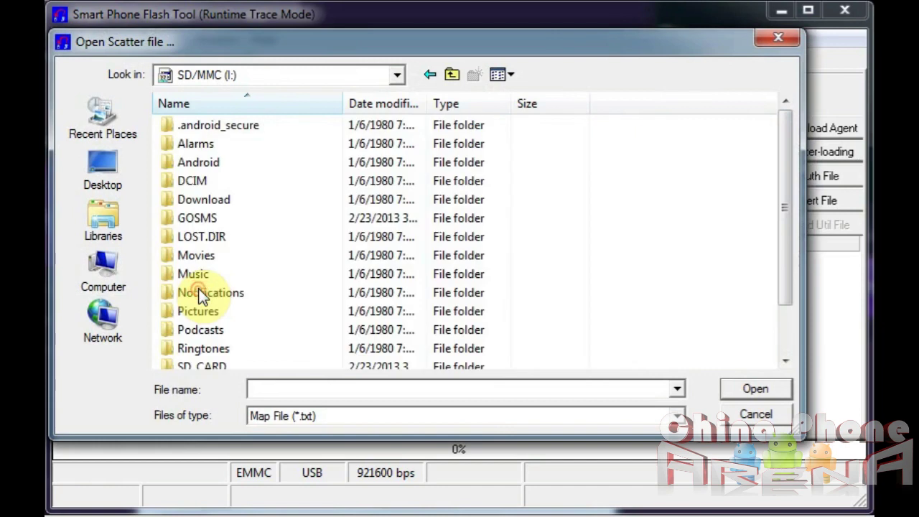
Load MT6592_Android_scatter.txt from DCIM\150CANON\!Files_to_FlashTool as the scatter file
{"action": "double_click", "coordinate": [181, 181]}
{"action": "left_click", "coordinate": [189, 123]}
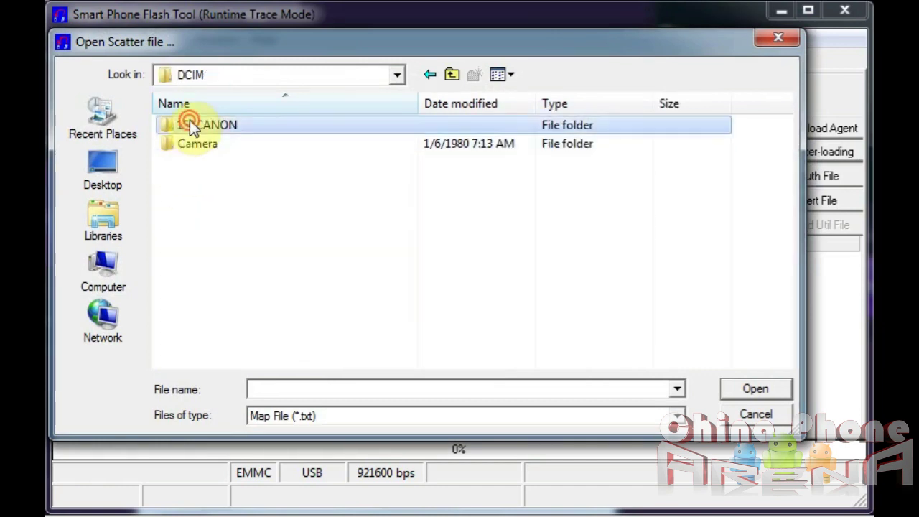
{"action": "double_click", "coordinate": [190, 123]}
{"action": "double_click", "coordinate": [196, 124]}
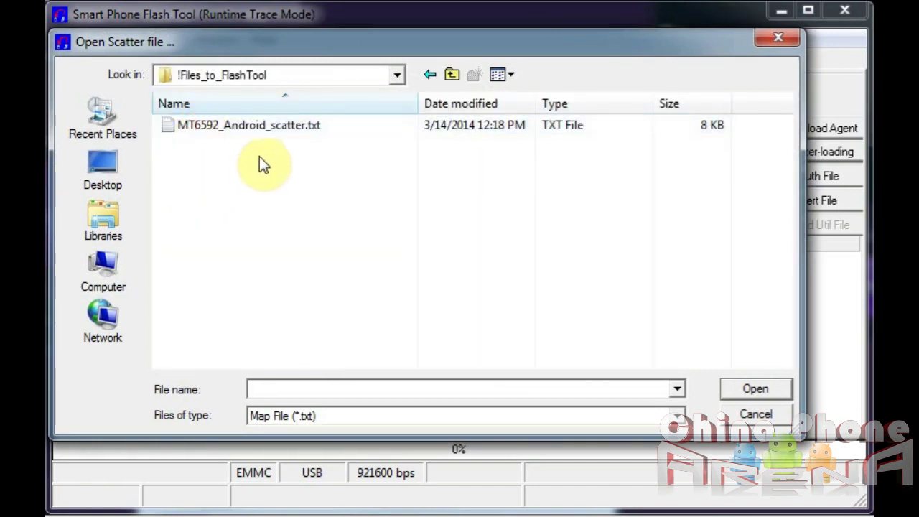
{"action": "double_click", "coordinate": [262, 122]}
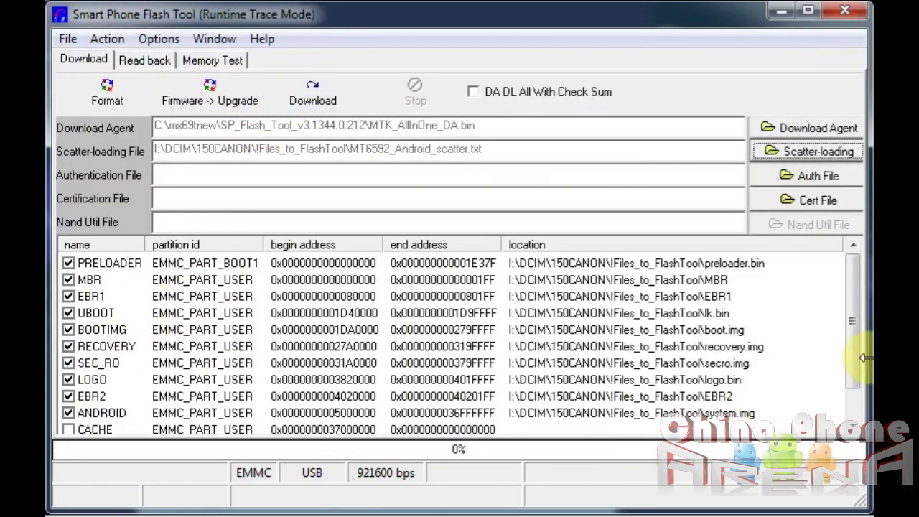
{"action": "left_click_drag", "start_coordinate": [852, 369], "coordinate": [851, 395]}
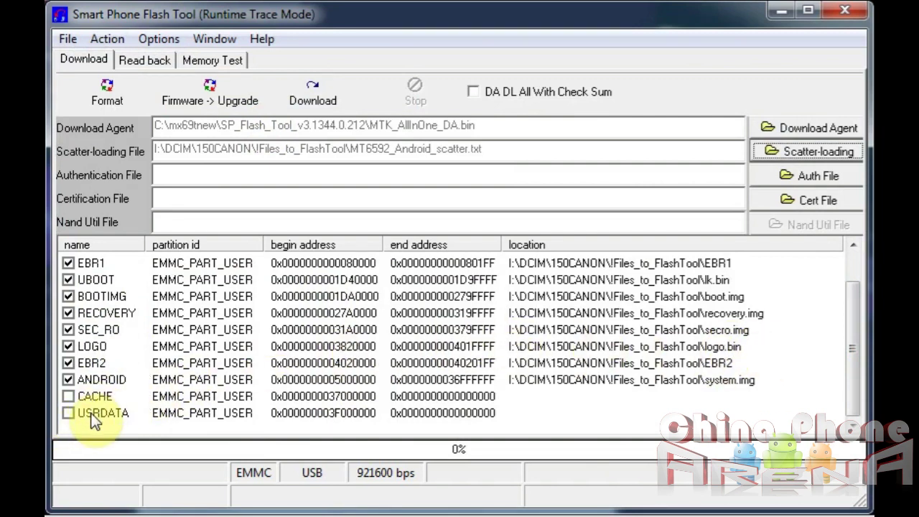
{"action": "left_click", "coordinate": [850, 387]}
{"action": "left_click_drag", "start_coordinate": [851, 388], "coordinate": [854, 361]}
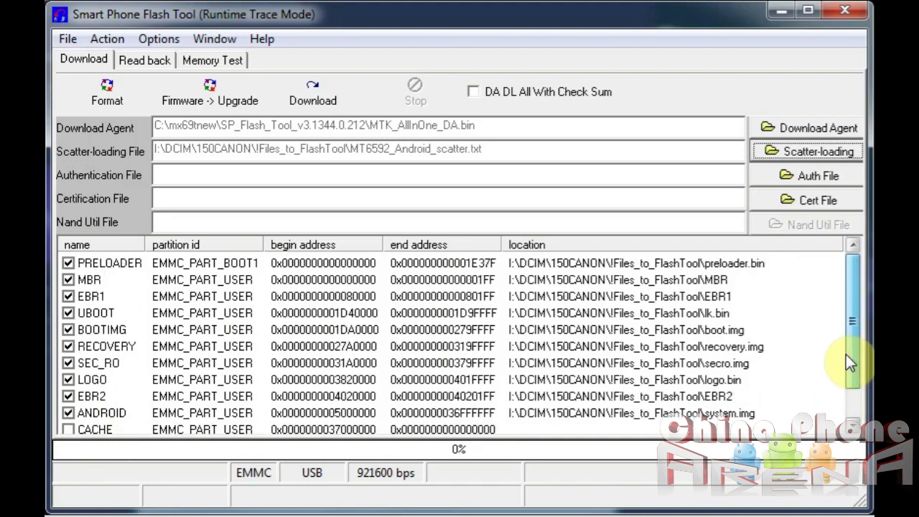
{"action": "left_click_drag", "start_coordinate": [851, 362], "coordinate": [851, 369]}
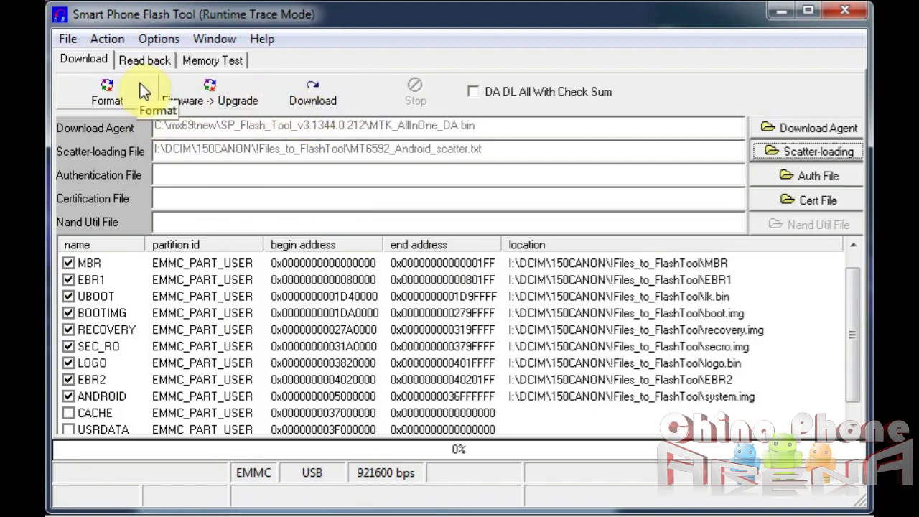
{"action": "left_click", "coordinate": [313, 103]}
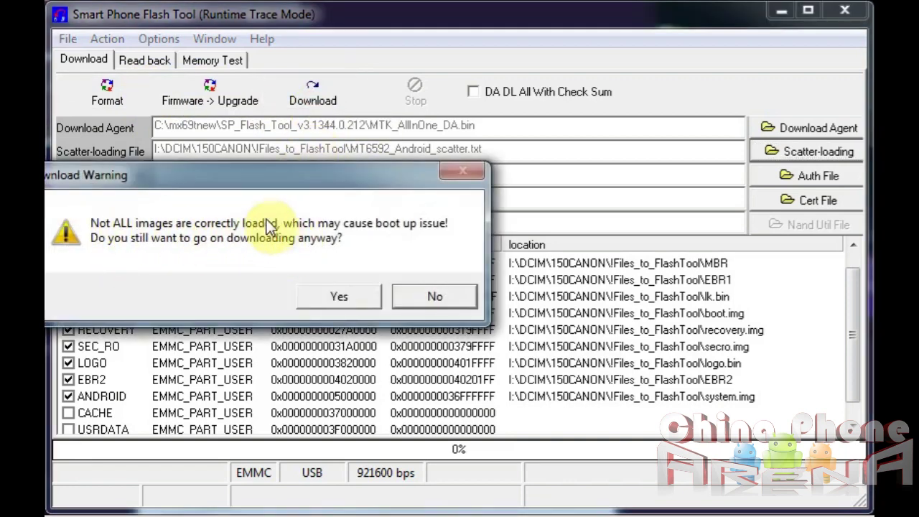
{"action": "left_click_drag", "start_coordinate": [235, 189], "coordinate": [340, 157]}
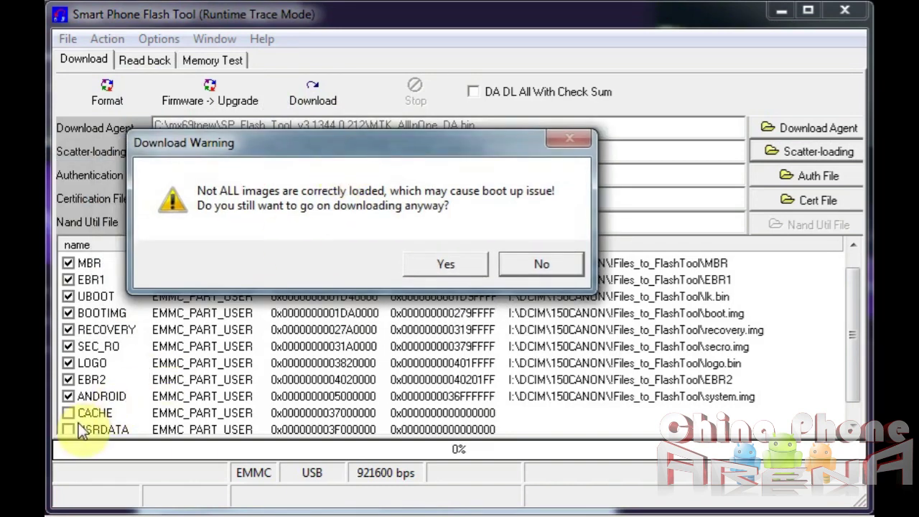
{"action": "left_click", "coordinate": [438, 267]}
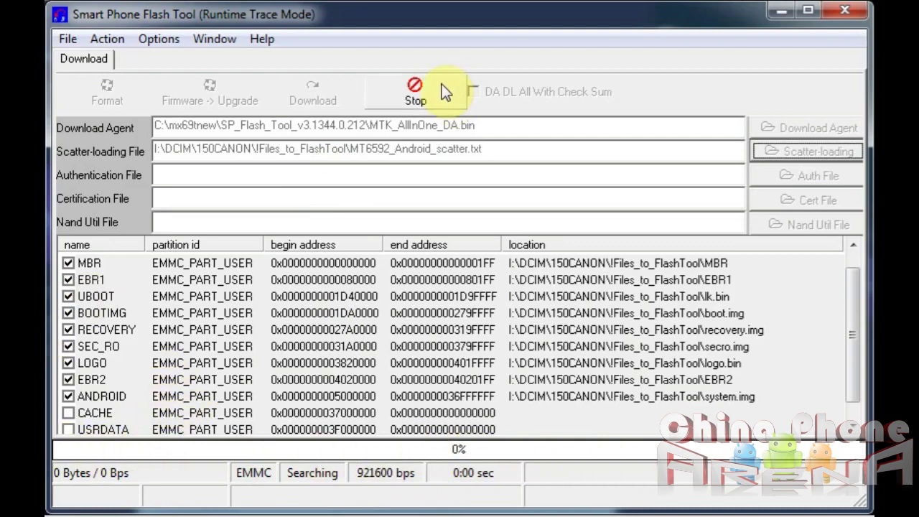
{"action": "left_click", "coordinate": [415, 91]}
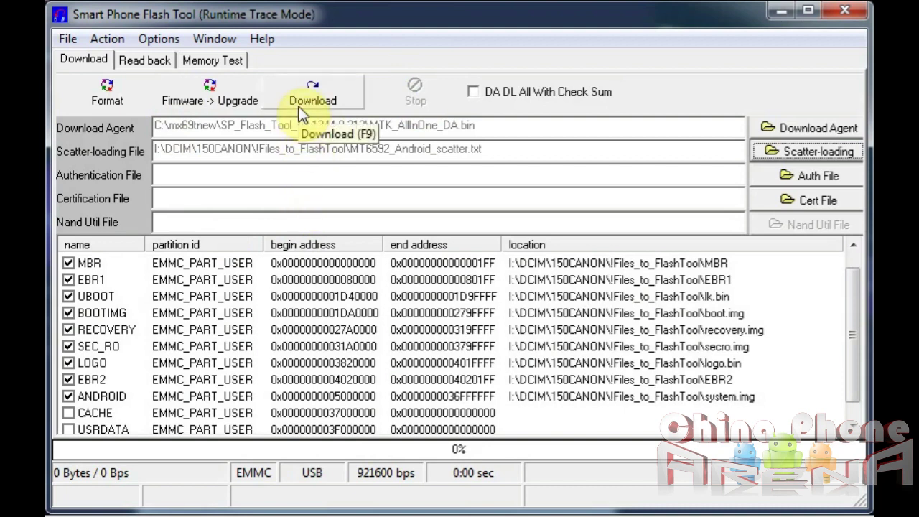
Toggle the CACHE and USRDATA partitions, ending with USRDATA checked and CACHE unchecked
{"action": "left_click", "coordinate": [68, 418]}
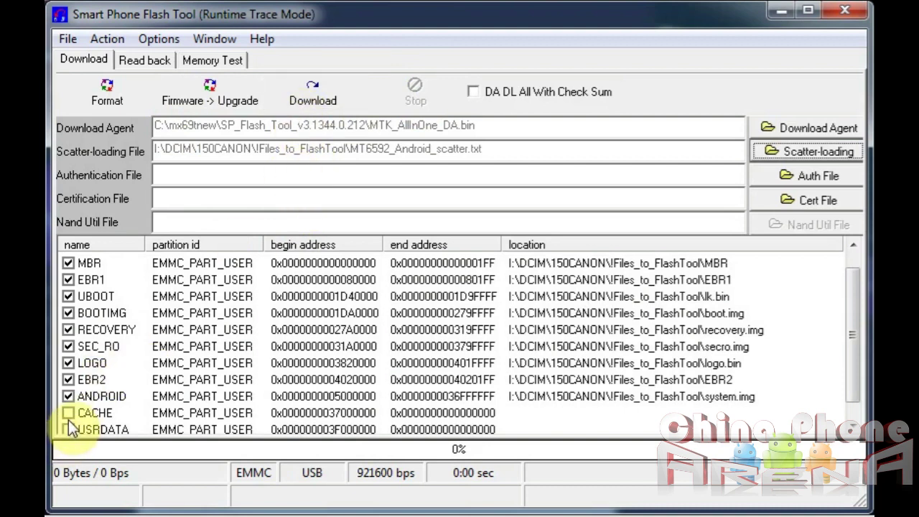
{"action": "left_click", "coordinate": [68, 429]}
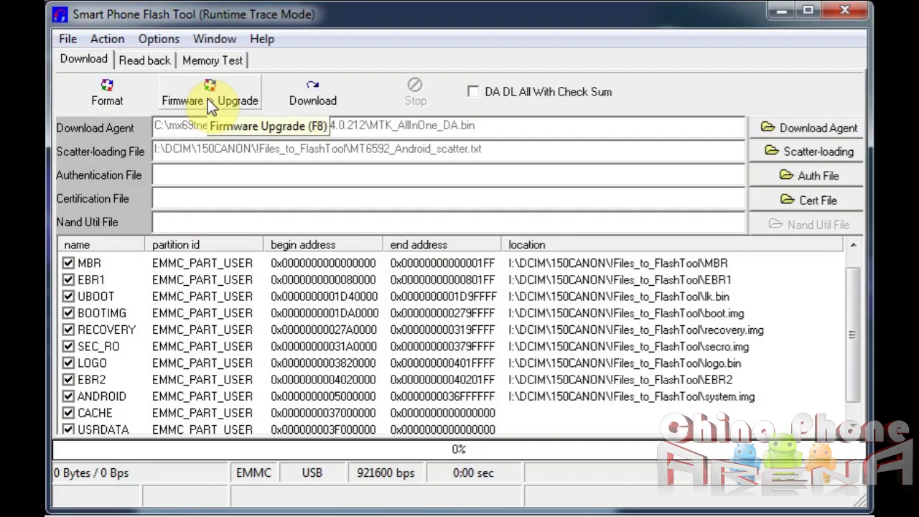
{"action": "left_click", "coordinate": [68, 413]}
{"action": "left_click", "coordinate": [69, 429]}
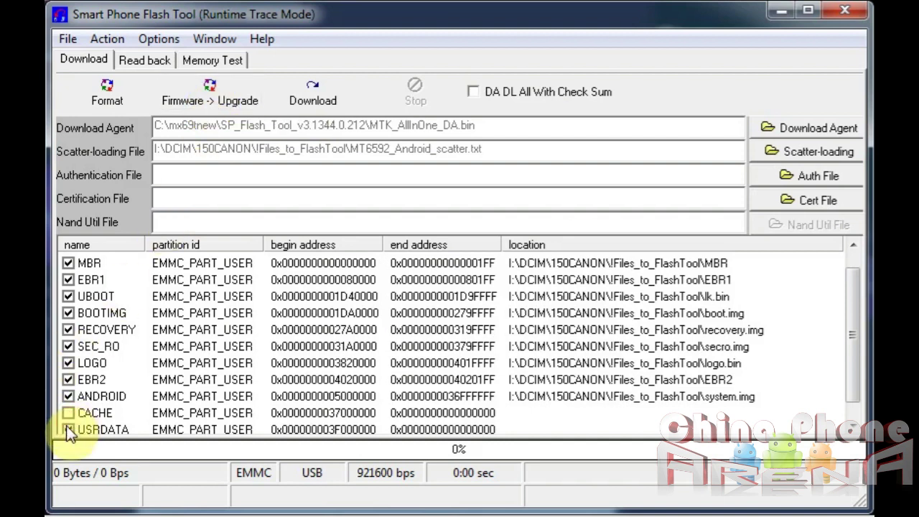
{"action": "left_click", "coordinate": [69, 430]}
{"action": "left_click", "coordinate": [68, 412]}
{"action": "left_click", "coordinate": [69, 414]}
Uncheck USRDATA, ANDROID, EBR2, LOGO, SEC_RO, BOOTIMG, UBOOT, EBR1, MBR and PRELOADER
{"action": "left_click", "coordinate": [68, 430]}
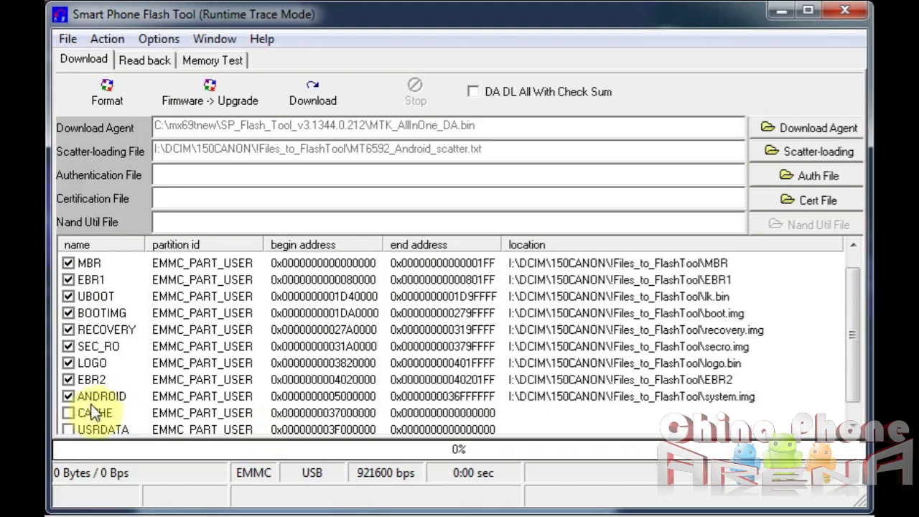
{"action": "left_click", "coordinate": [68, 397]}
{"action": "left_click", "coordinate": [68, 365]}
{"action": "left_click", "coordinate": [68, 346]}
{"action": "left_click", "coordinate": [68, 329]}
{"action": "left_click", "coordinate": [68, 313]}
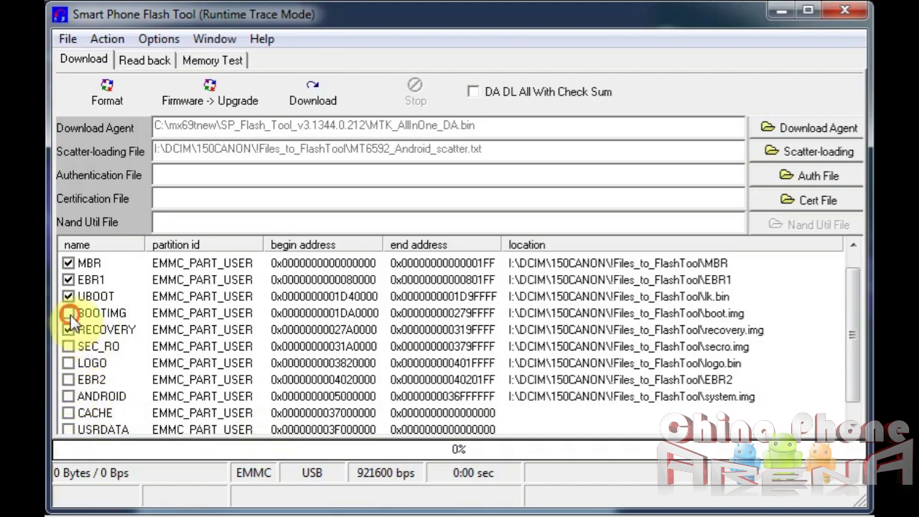
{"action": "left_click", "coordinate": [68, 296]}
{"action": "left_click", "coordinate": [69, 280]}
{"action": "left_click", "coordinate": [67, 263]}
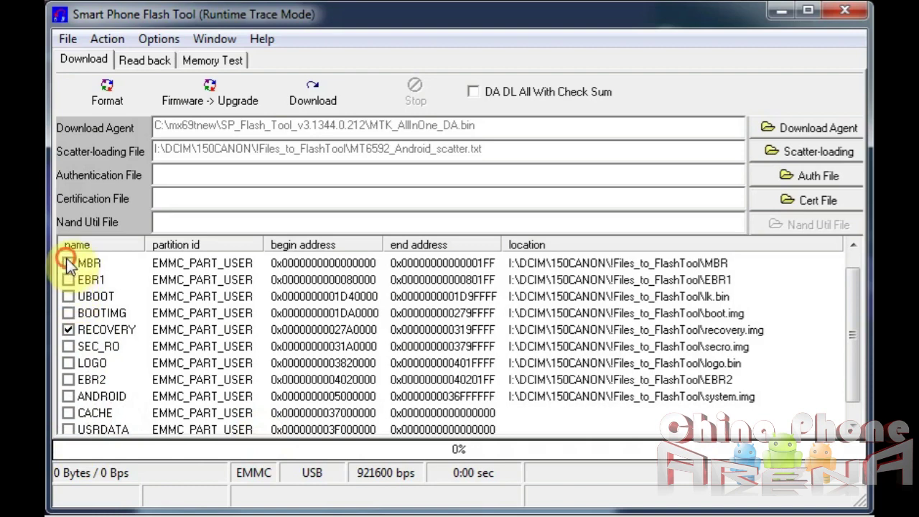
{"action": "scroll", "coordinate": [72, 287], "scroll_direction": "up", "scroll_amount": 1}
{"action": "left_click", "coordinate": [68, 263]}
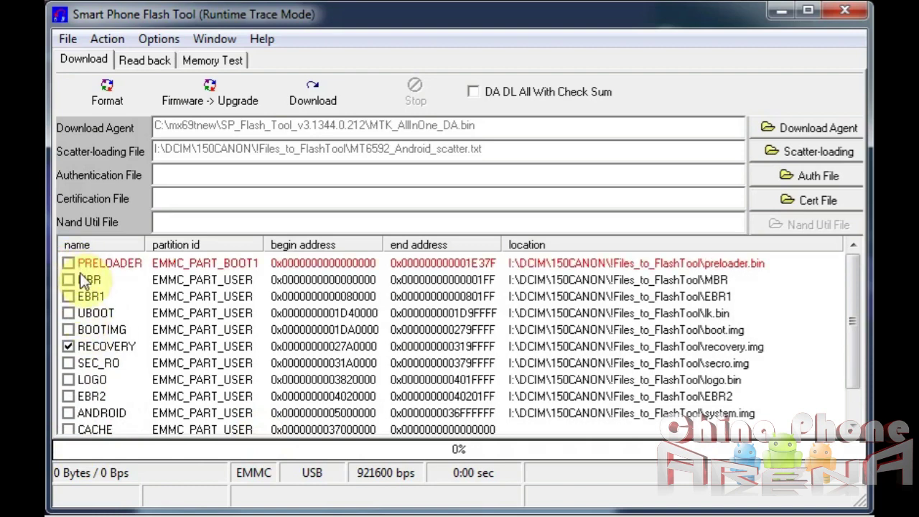
Assign recovery.img from the !Files_to_FlashTool folder to the RECOVERY partition
{"action": "left_click", "coordinate": [123, 342]}
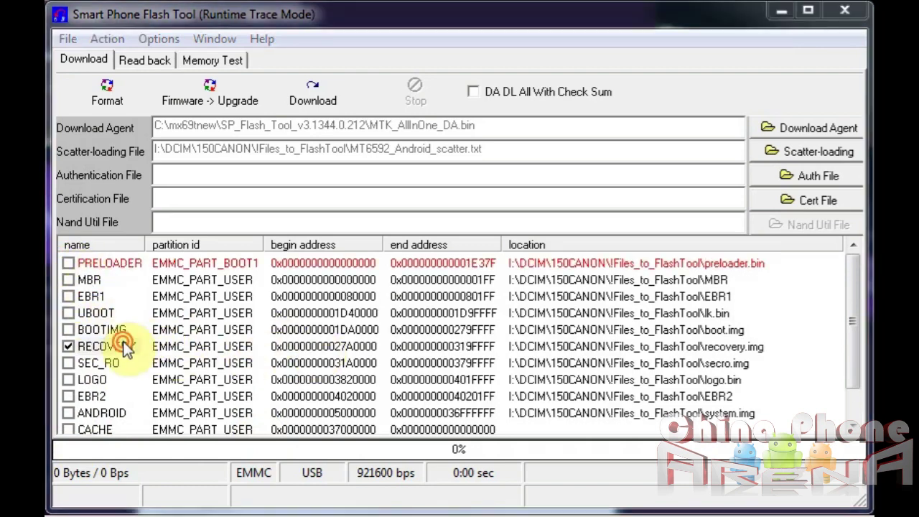
{"action": "left_click", "coordinate": [123, 341]}
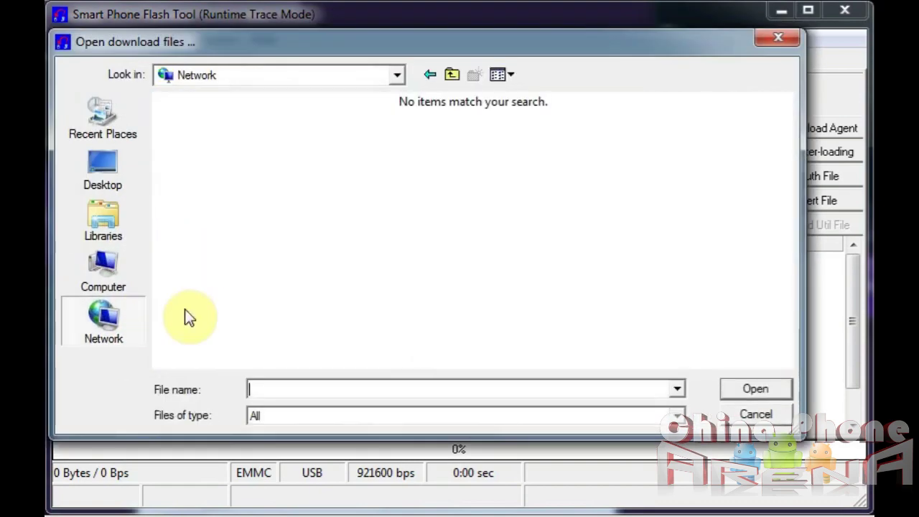
{"action": "left_click", "coordinate": [428, 76]}
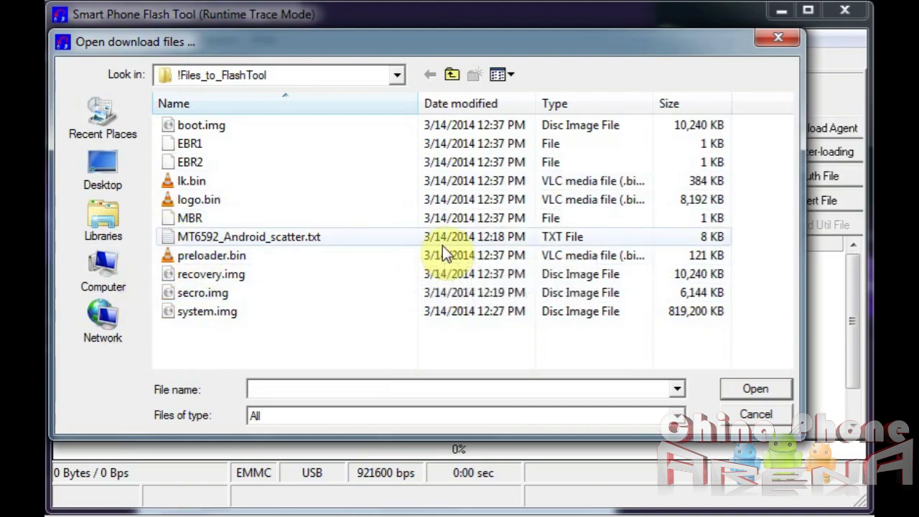
{"action": "double_click", "coordinate": [205, 278]}
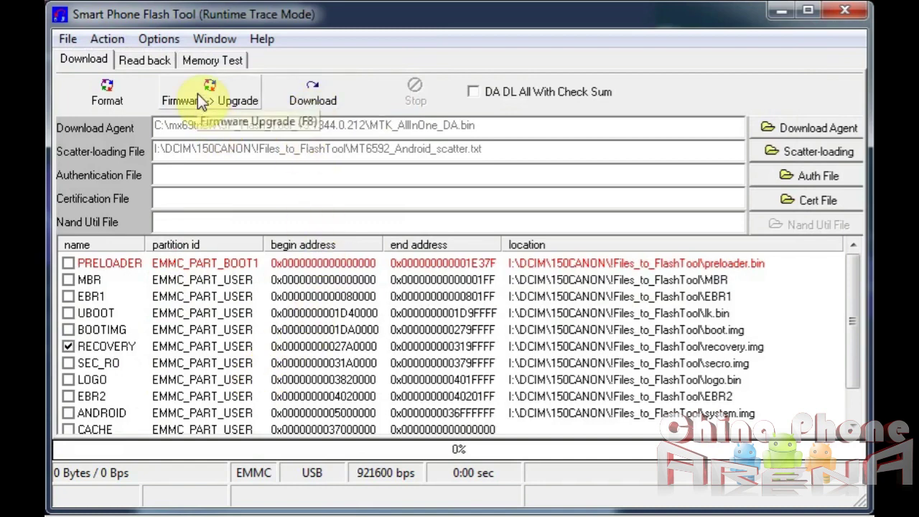
Start the RECOVERY-only download, accept the Download Warning, then stop it while it waits for the phone
{"action": "left_click", "coordinate": [306, 101]}
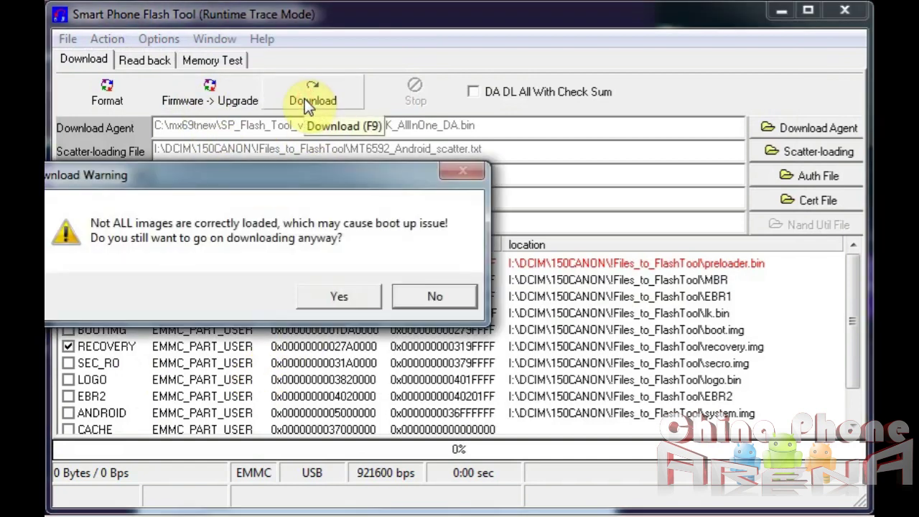
{"action": "left_click", "coordinate": [314, 300]}
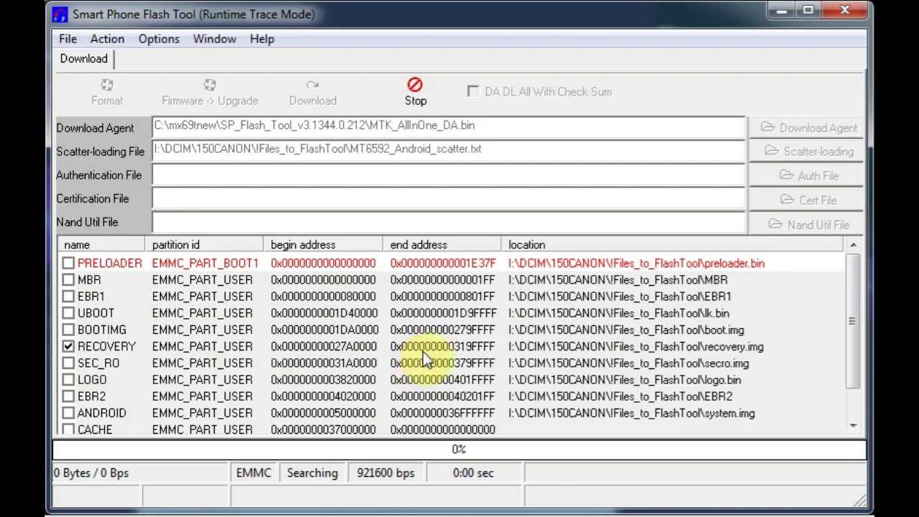
{"action": "left_click", "coordinate": [415, 95]}
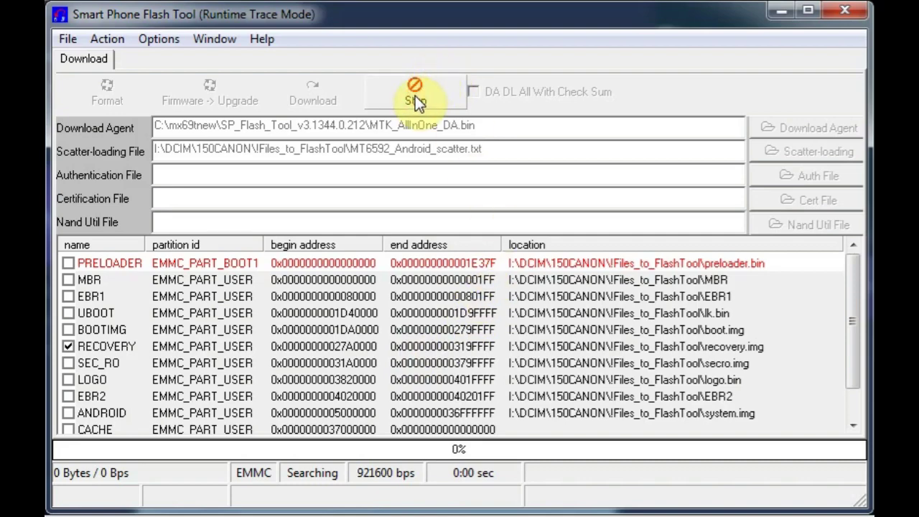